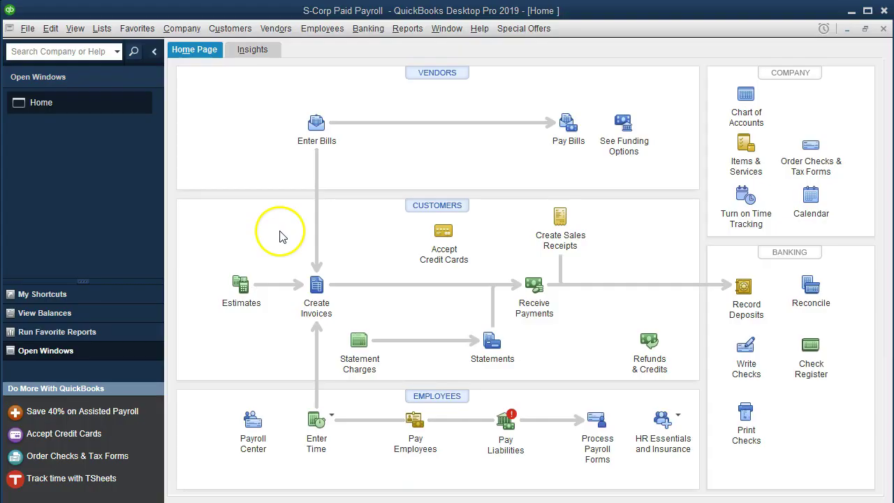
Step: Open the Payroll Center and start a new payroll run
left_click(76, 28)
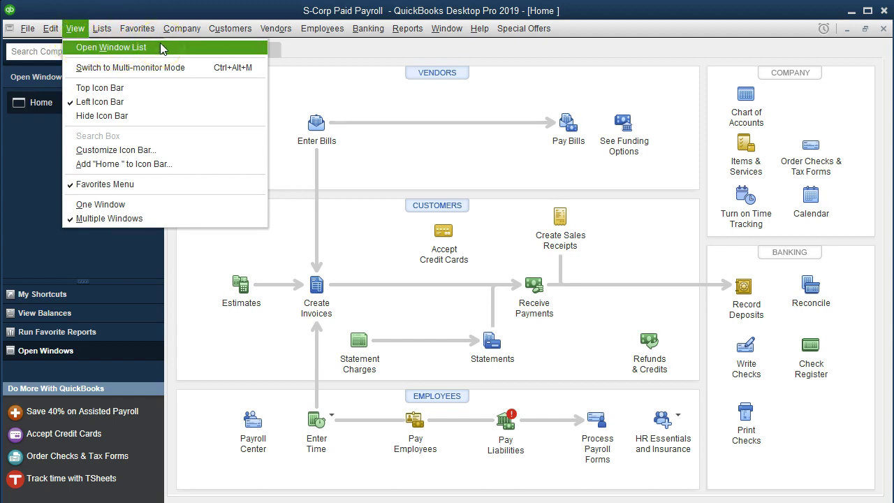
left_click(250, 365)
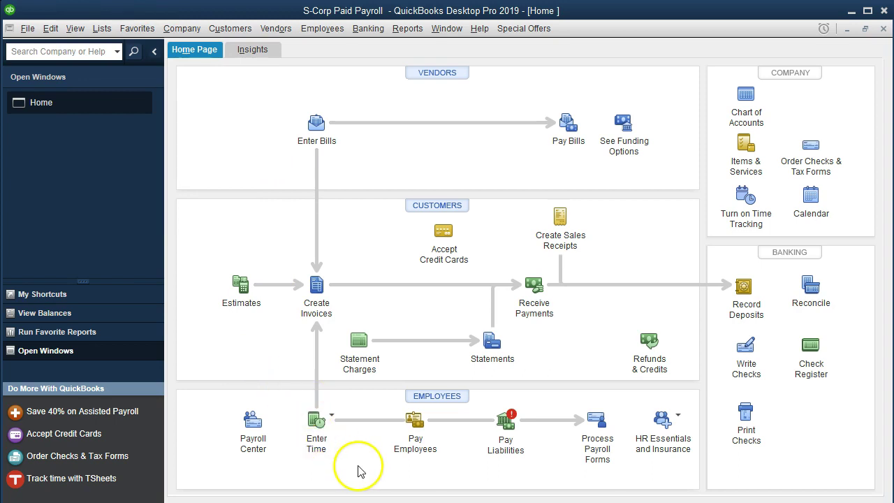
left_click(412, 421)
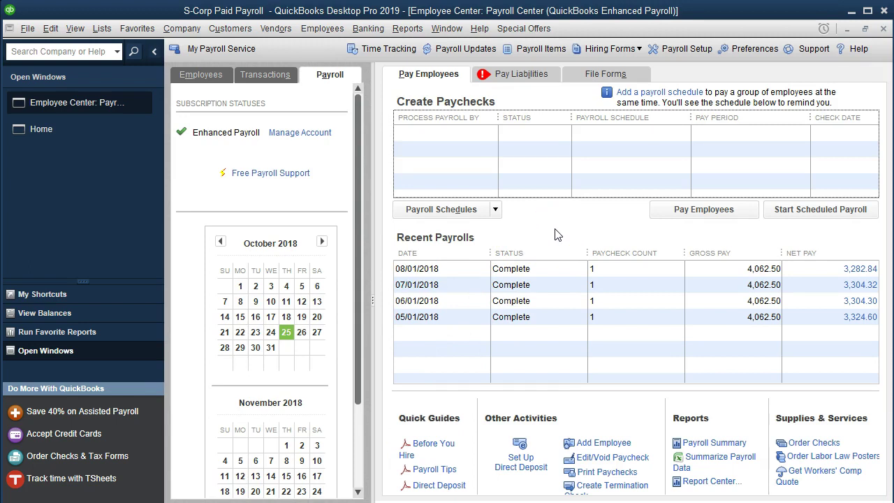
left_click(660, 214)
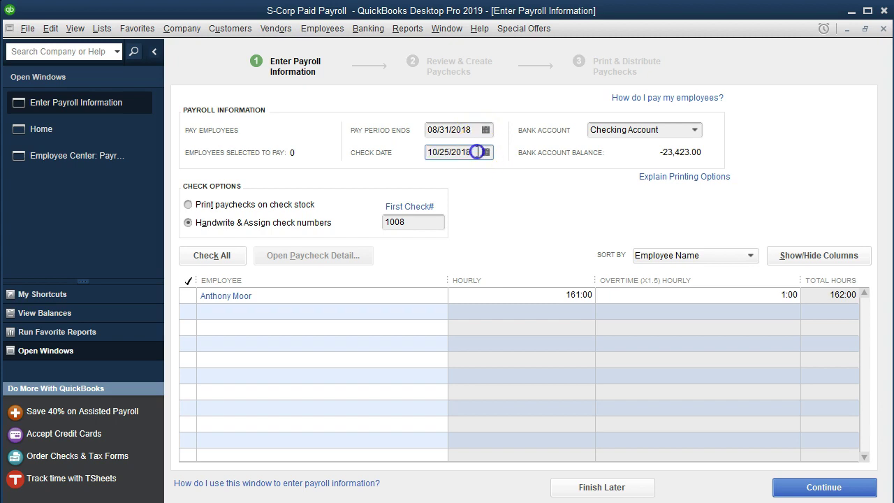
Step: Set the check date to 09/01/2018, select the employee, and open their paycheck preview
type("090118")
key("Tab")
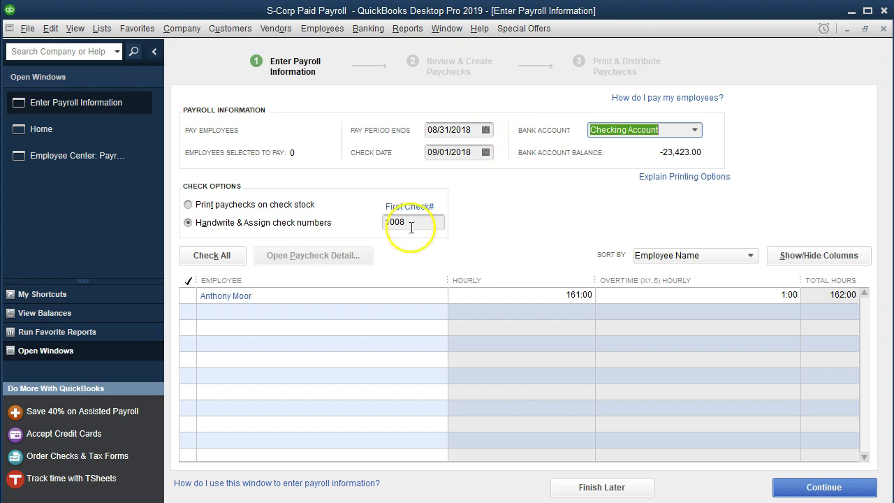
left_click(187, 296)
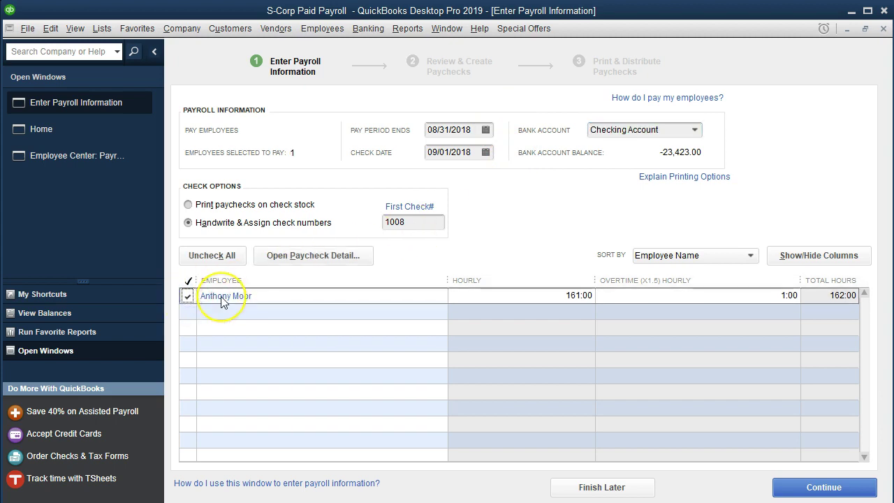
left_click(223, 298)
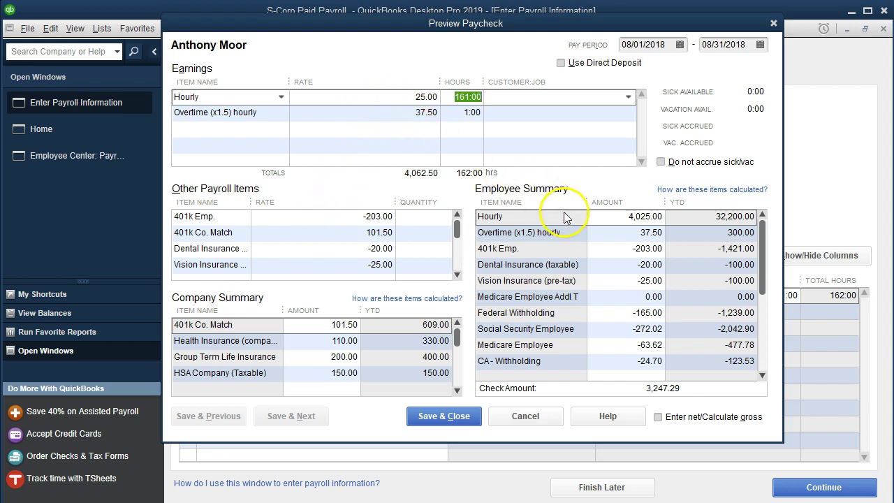
left_click(458, 275)
left_click(459, 275)
left_click(458, 274)
left_click(459, 274)
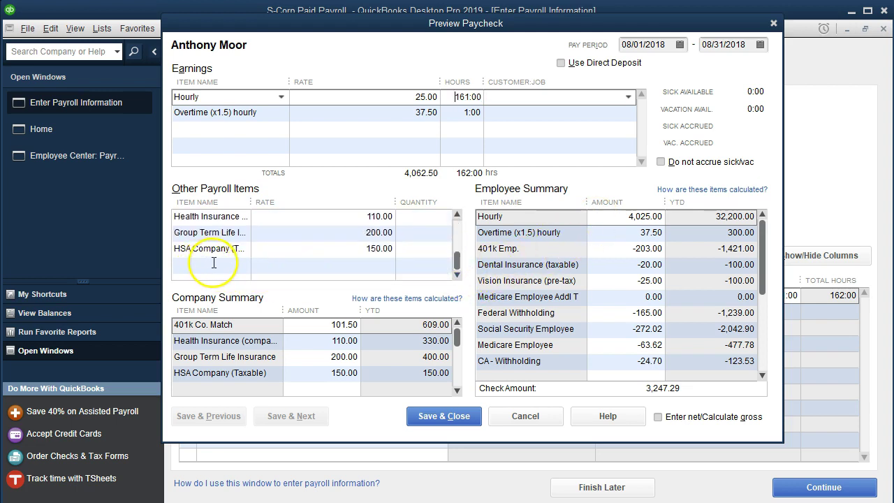
left_click(458, 389)
left_click(459, 389)
left_click(458, 389)
left_click(459, 389)
left_click(458, 389)
left_click_drag(458, 377, 455, 338)
double_click(341, 372)
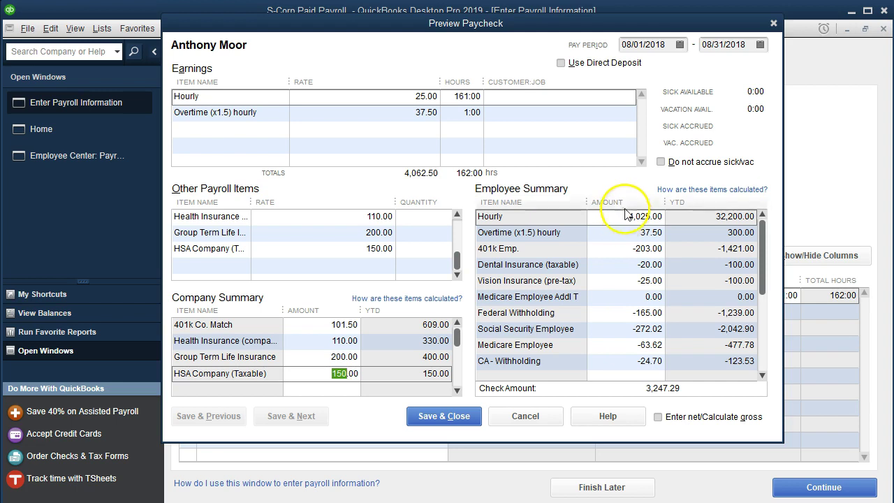
key("Left")
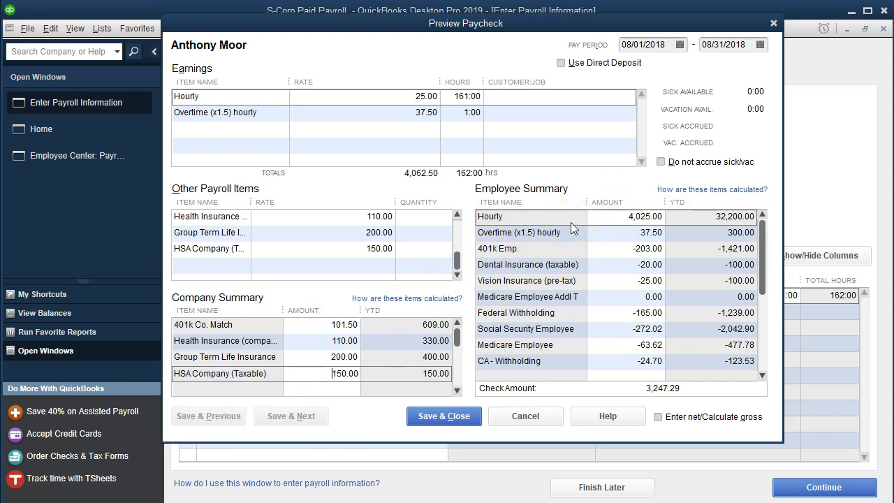
left_click(390, 381)
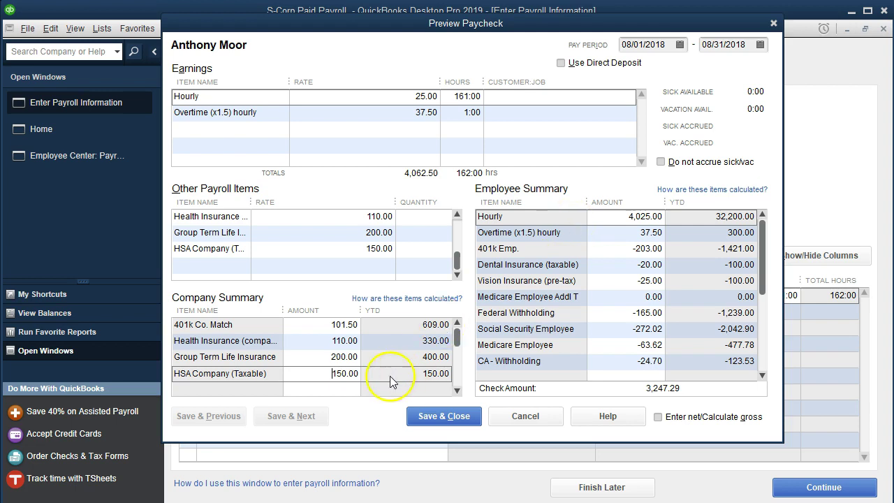
left_click(234, 392)
left_click(395, 390)
left_click(617, 315)
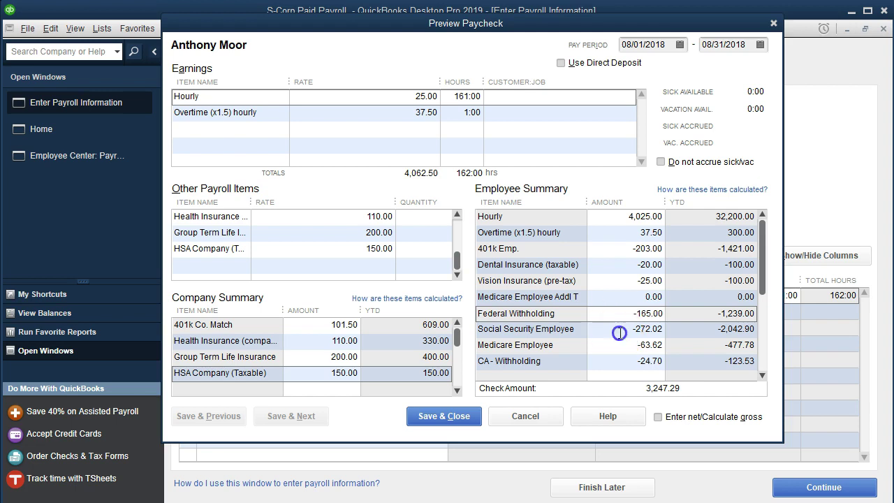
left_click(624, 326)
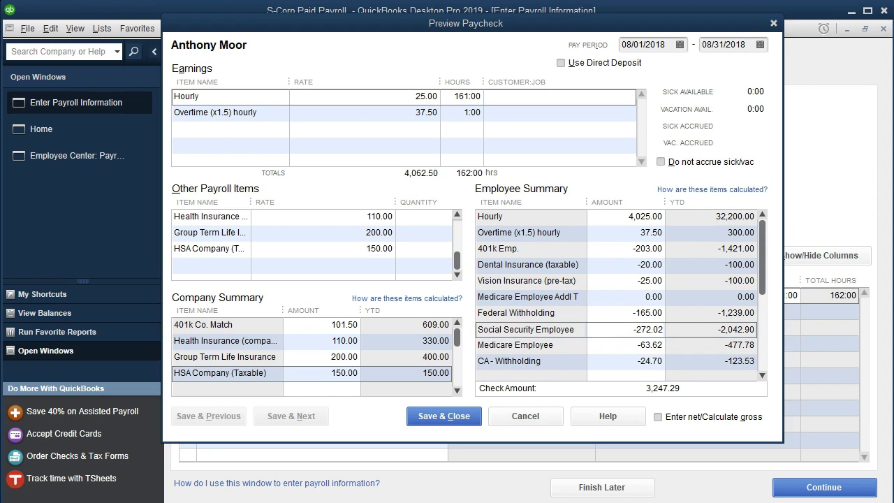
Step: In Calculator, total gross pay: 4025 + 37.5 + 200 + 150 = 4,412.5
left_click_drag(840, 191, 453, 123)
type("402")
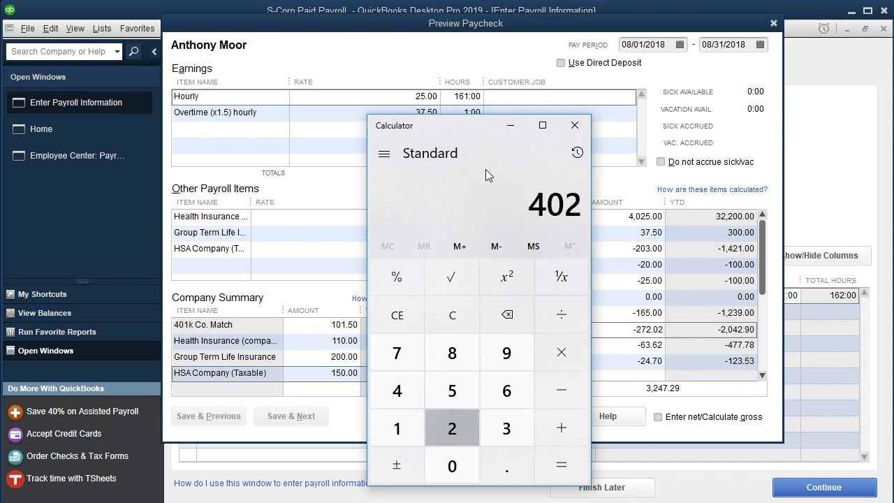
type("5 + 37.5")
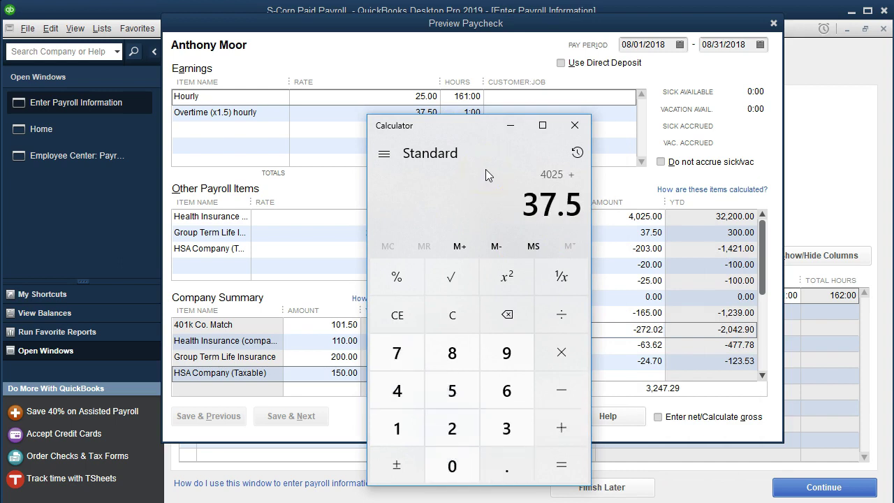
key("Return")
left_click_drag(465, 129, 578, 135)
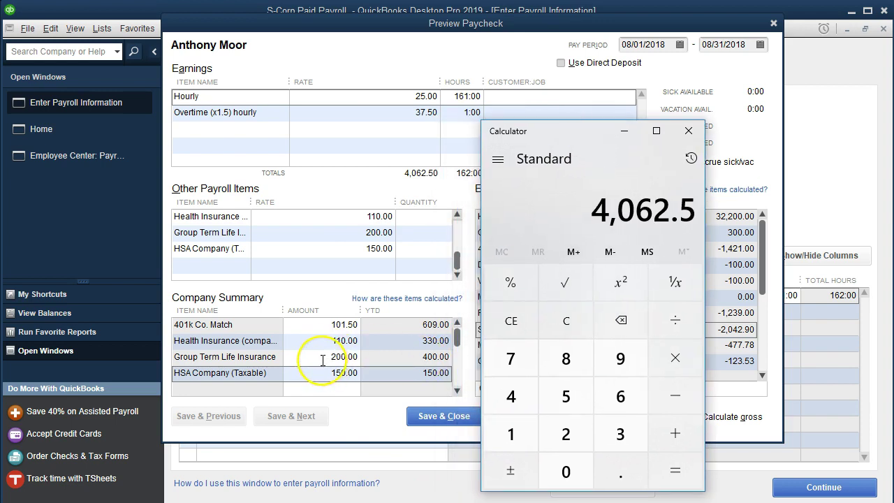
key("plus")
type("200")
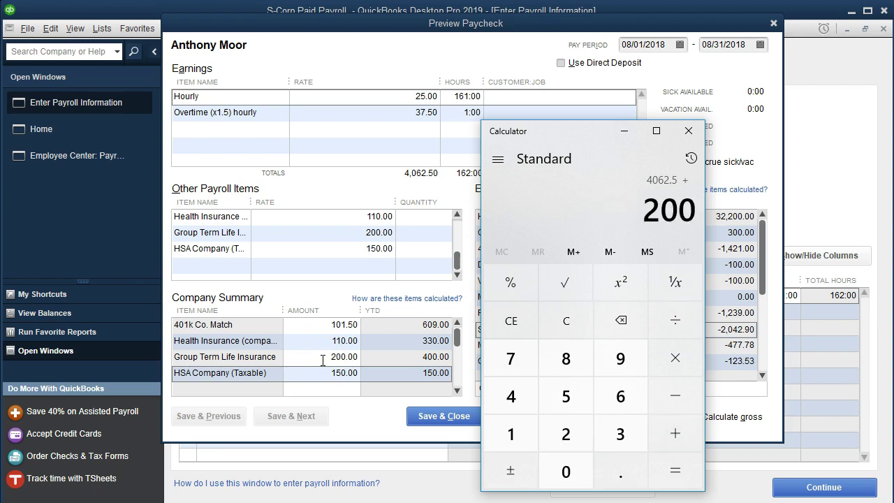
key("plus")
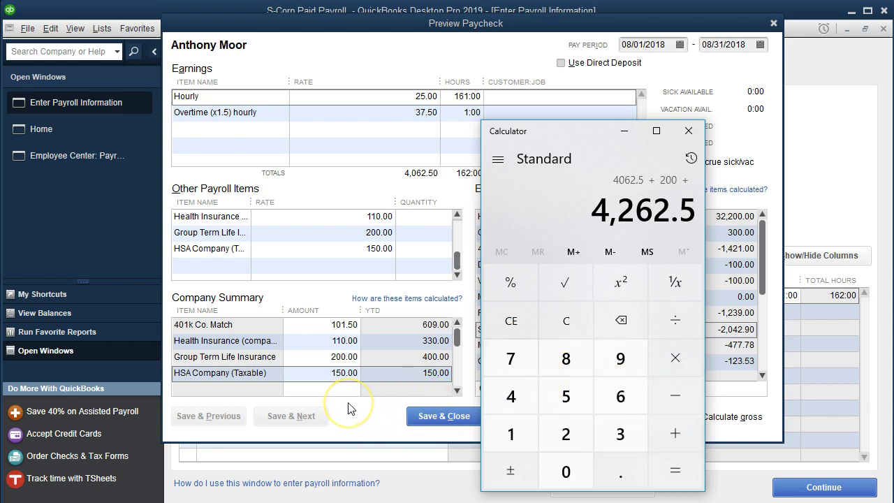
type("150+")
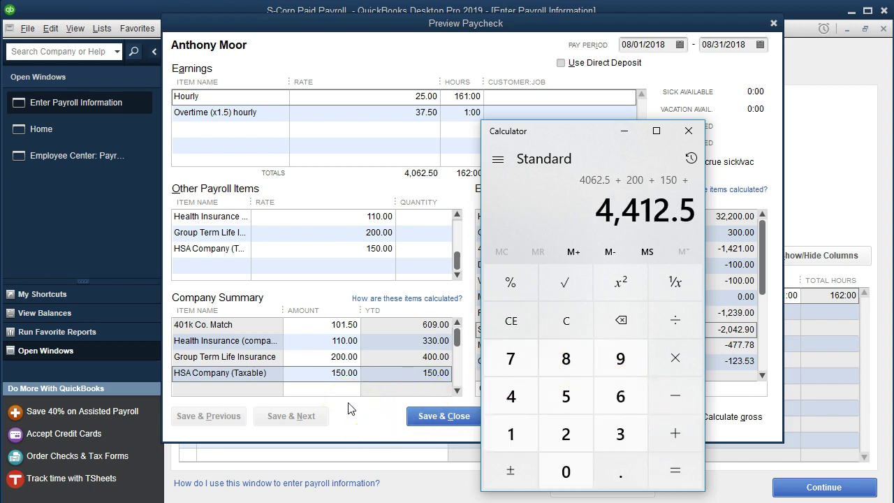
Step: Subtract 25 to get 4,387.5 and multiply by 0.062 (272.025), then close Calculator
left_click_drag(575, 140, 315, 145)
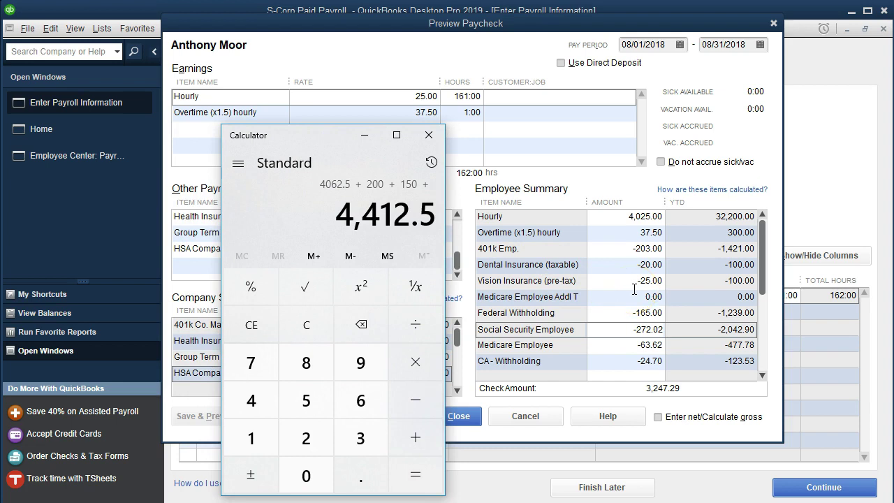
left_click(433, 413)
type("25")
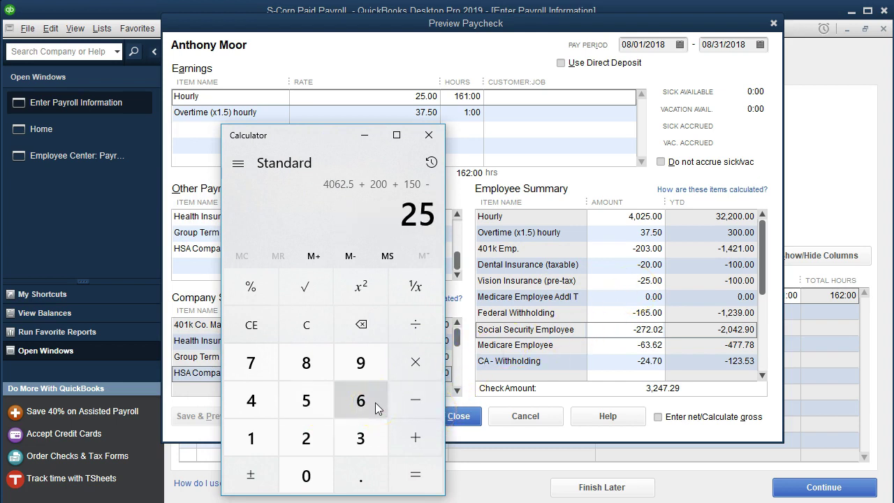
key("Return")
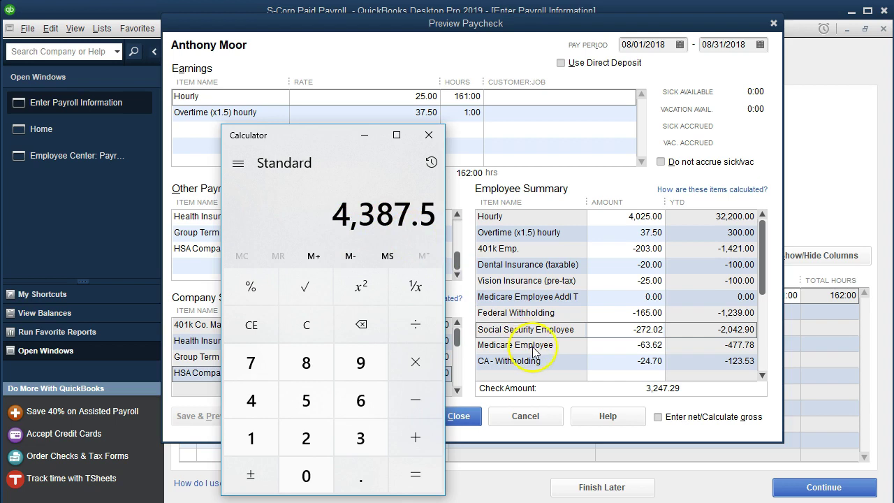
left_click(609, 337)
type("*0.062")
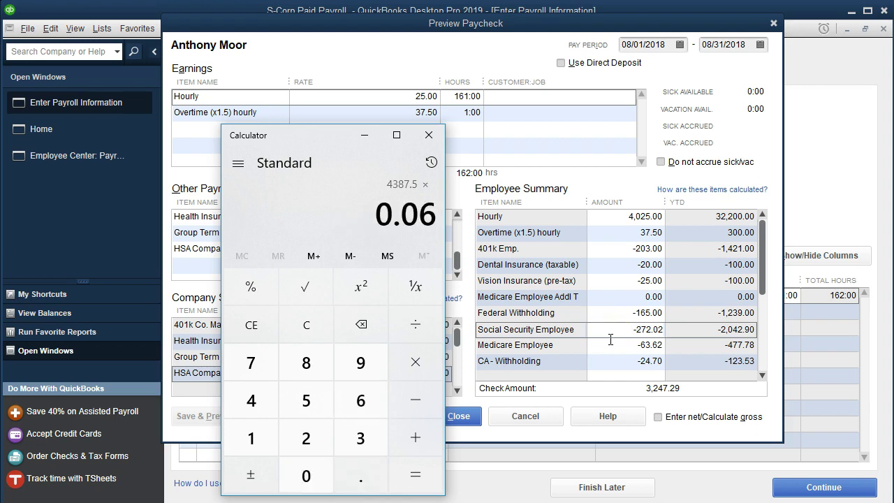
key("Return")
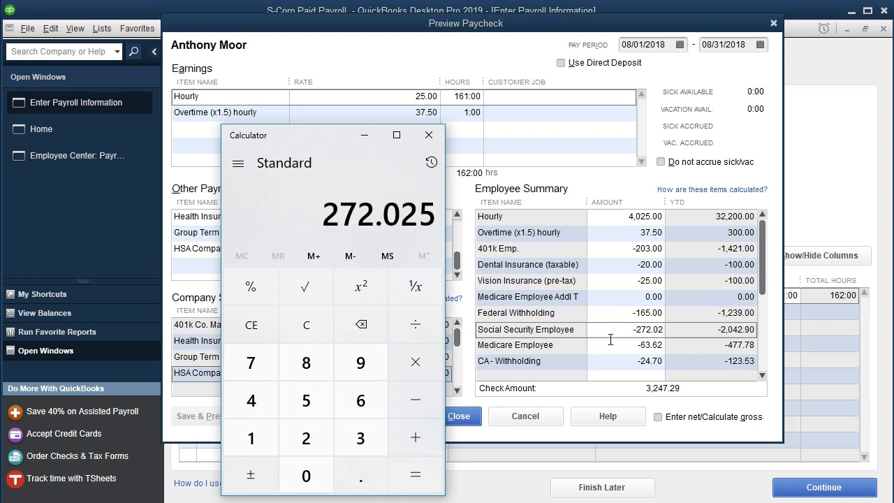
left_click(622, 340)
left_click(636, 344)
left_click(429, 134)
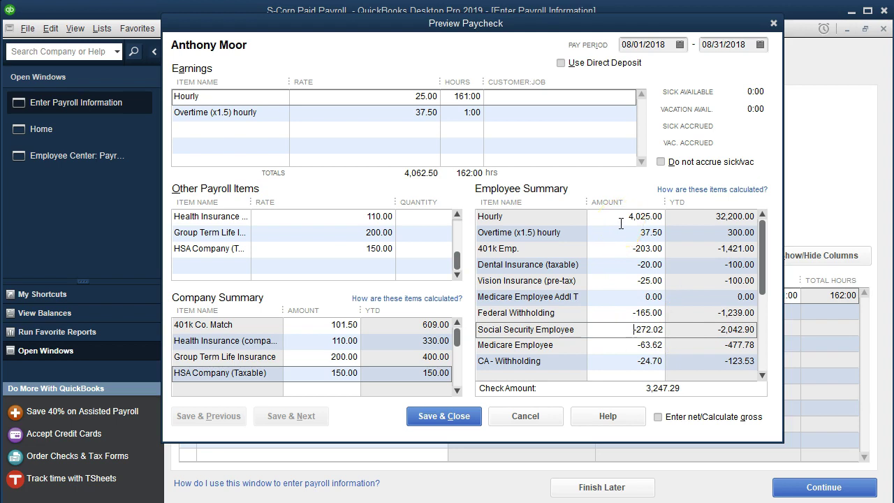
Step: Review the Social Security Employee and HSA Company (Taxable) amounts on the preview
left_click(621, 330)
left_click(300, 374)
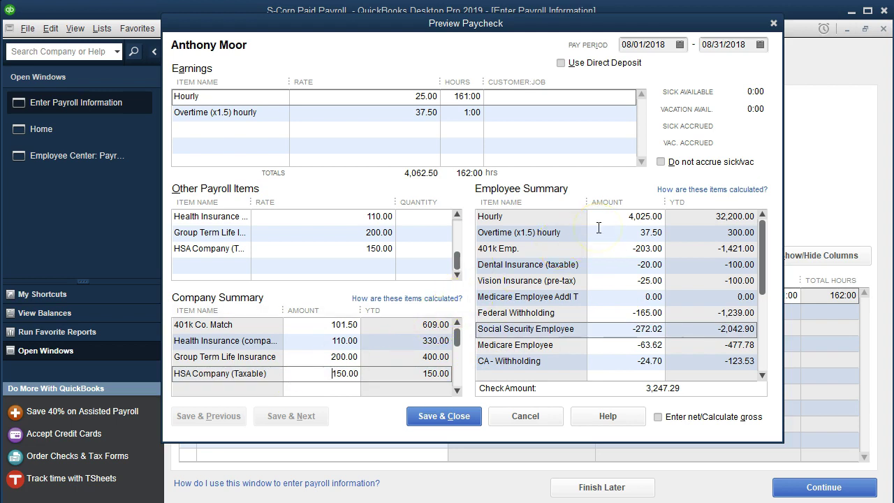
scroll(619, 359, "down", 3)
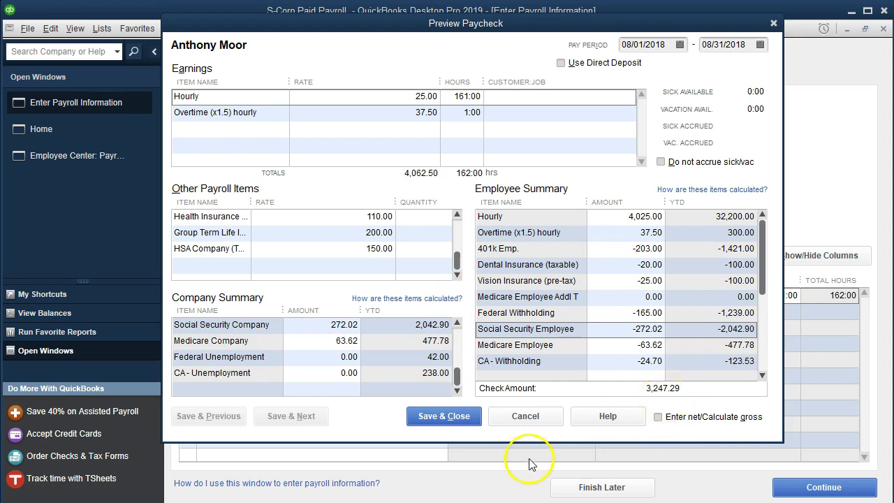
Step: Save the previewed paycheck and create the 09/01/2018 paycheck
left_click(468, 420)
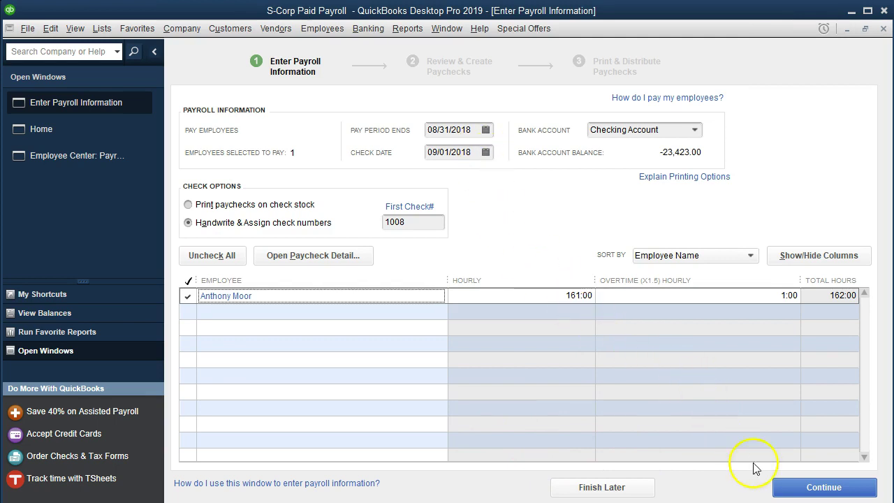
left_click(784, 490)
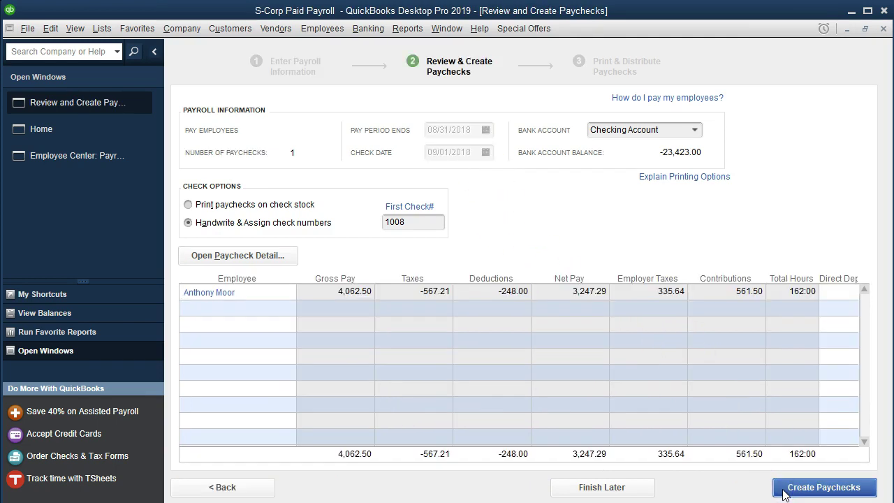
left_click(784, 493)
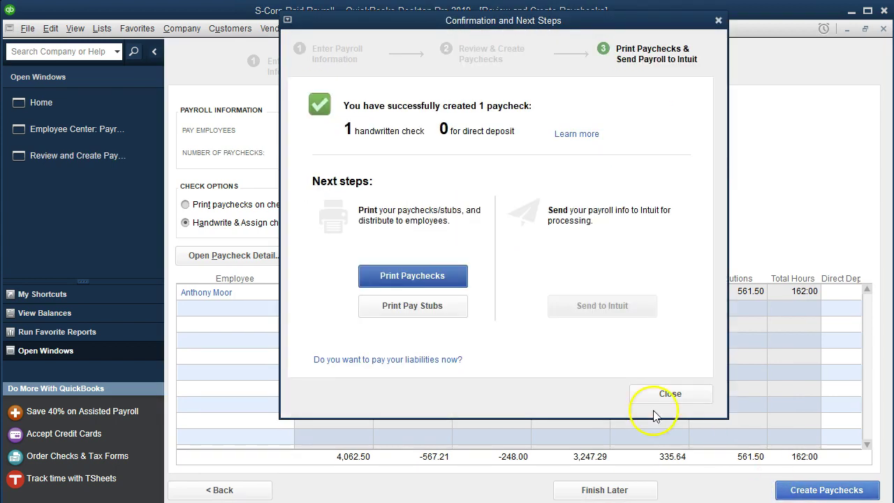
left_click(462, 307)
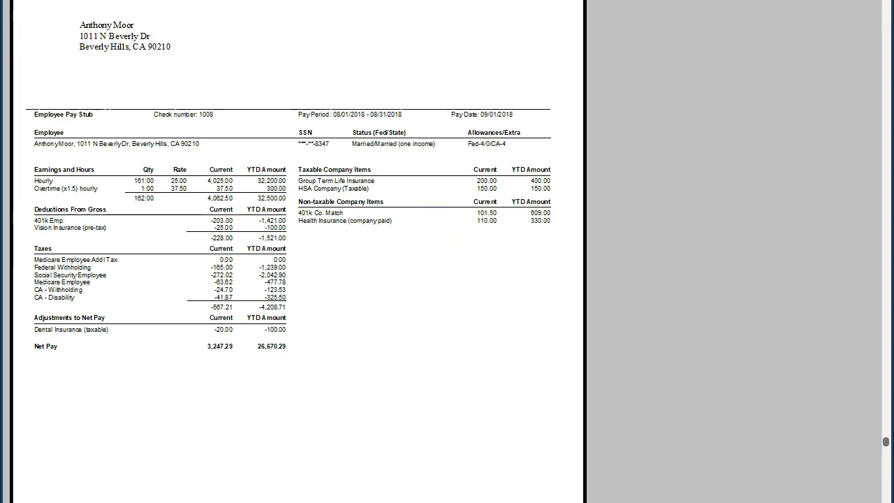
key("Escape")
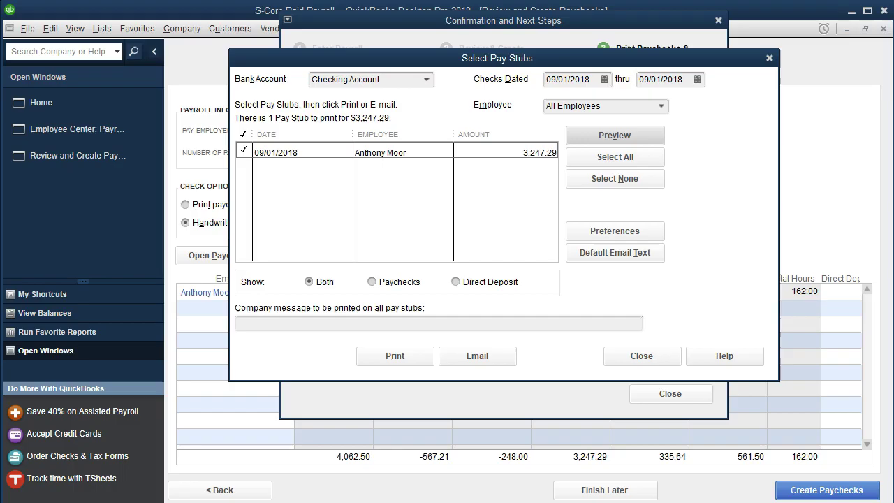
Step: Close the pay stub and confirmation dialogs and open the Checking Account register via Banking > Use Register
left_click(773, 64)
left_click(718, 21)
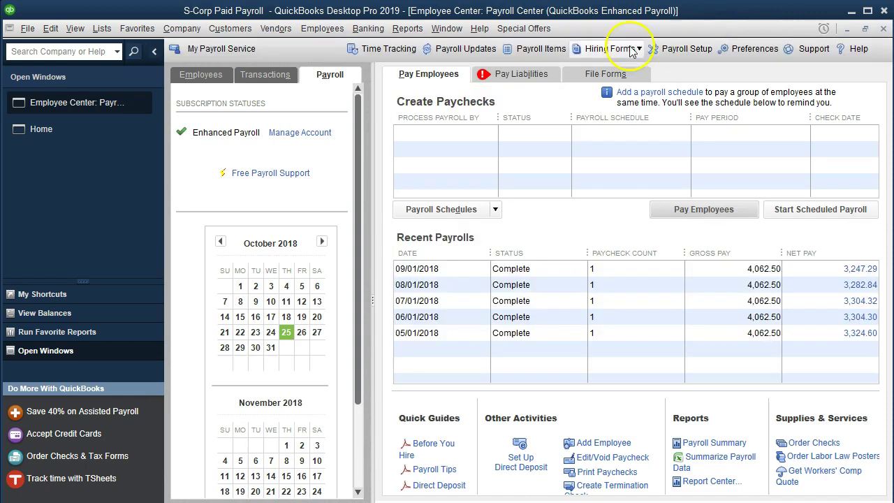
left_click(377, 30)
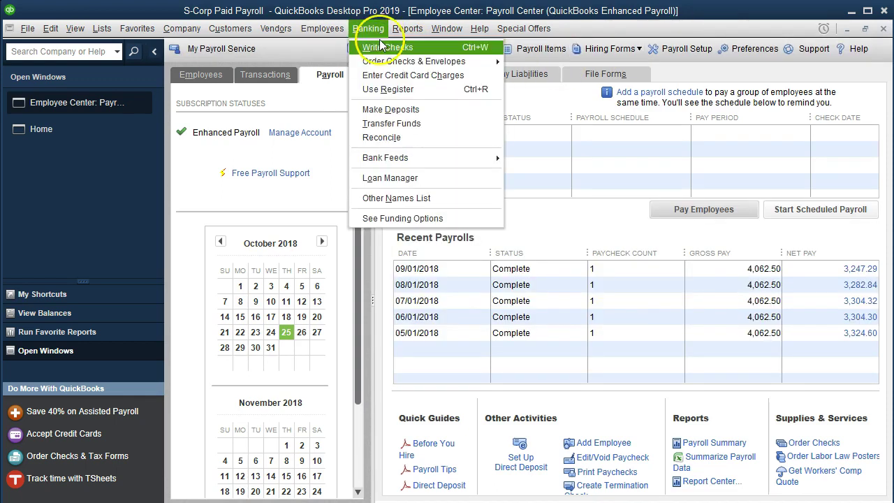
left_click(420, 90)
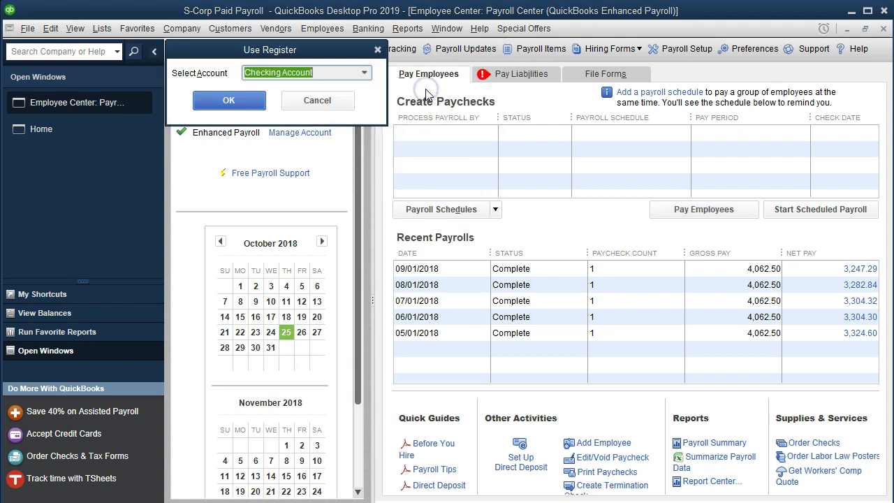
left_click(257, 106)
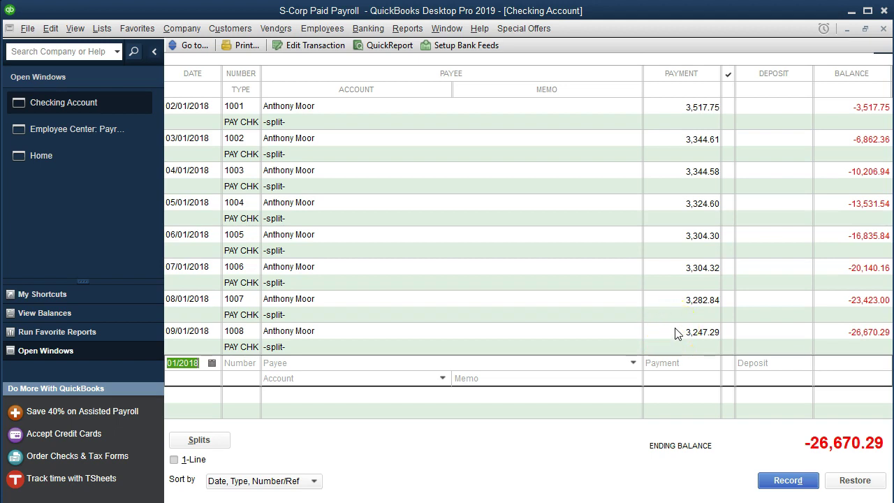
Step: Open check 1008 from the register and view its Paycheck Detail breakdown
left_click(246, 343)
double_click(246, 343)
left_click(559, 406)
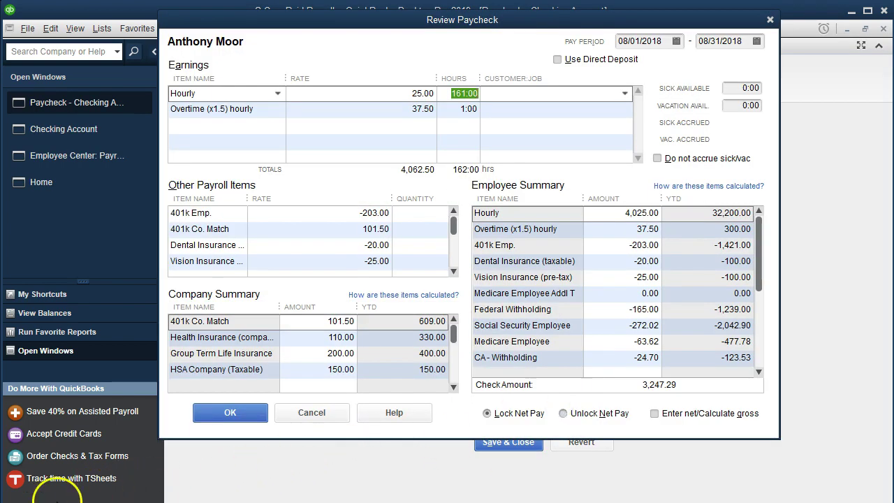